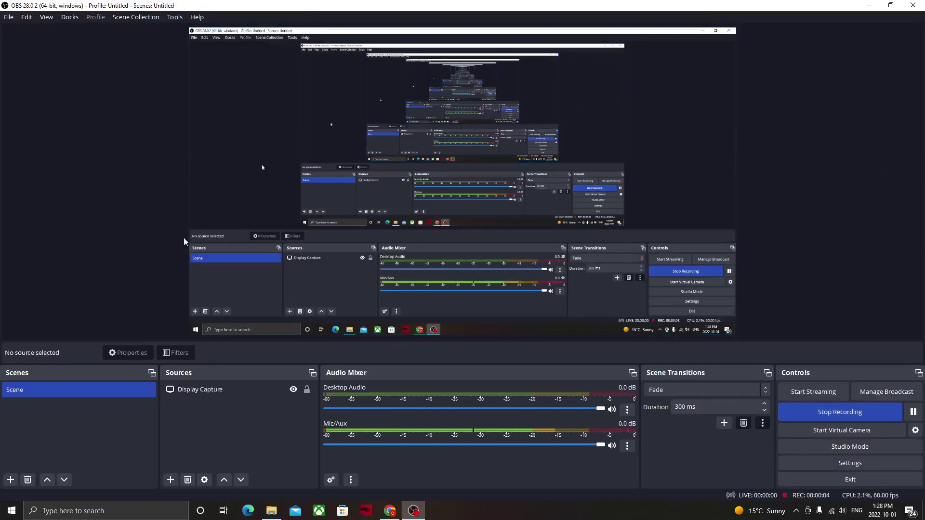
Bring Chrome forward on the 'Unity Explorer - Google Search' results tab
click(392, 511)
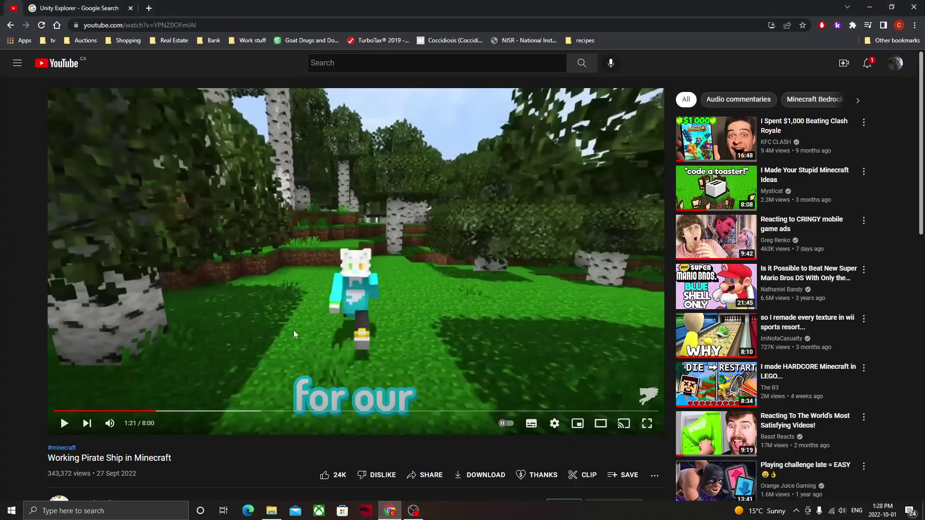
click(48, 4)
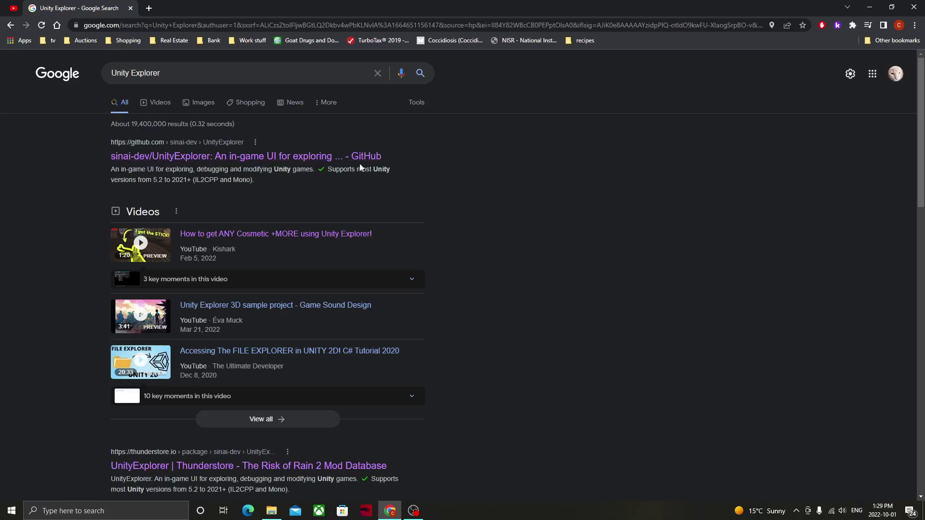
Open the sinai-dev/UnityExplorer GitHub repository and scroll its README down to the Releases download table
click(277, 159)
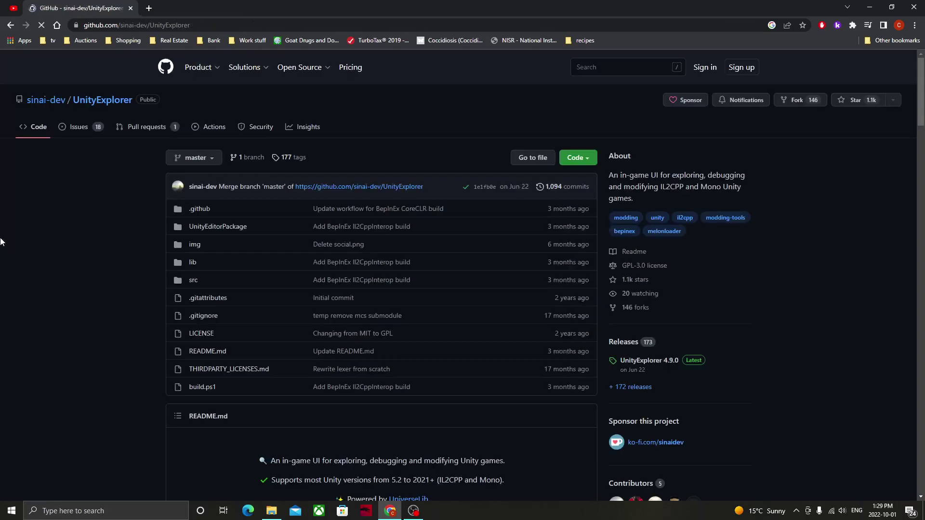
scroll(51, 305, down, 4)
scroll(115, 223, down, 1)
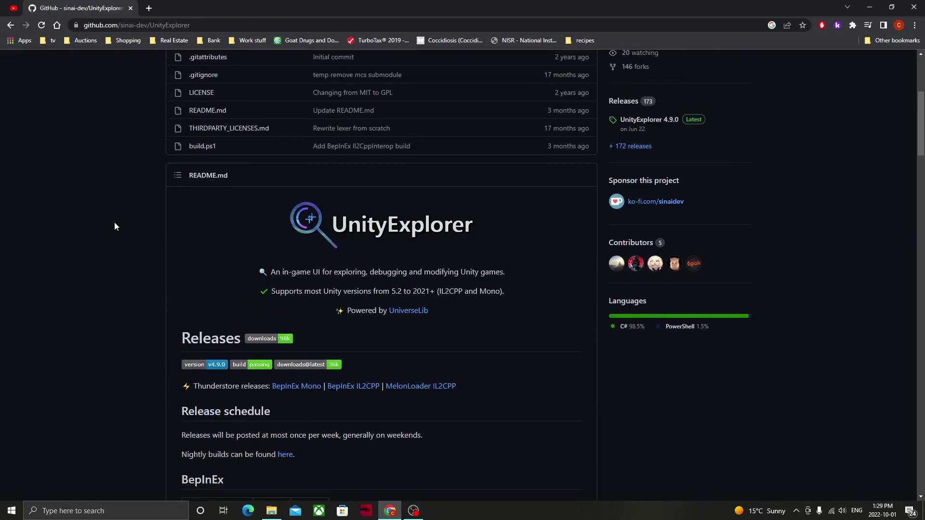
scroll(115, 223, up, 3)
scroll(116, 223, down, 3)
scroll(140, 312, down, 2)
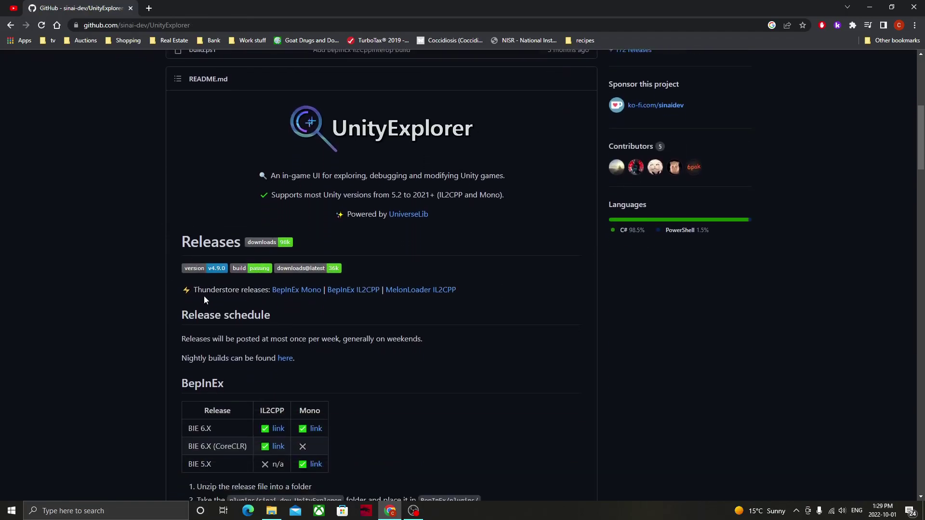
Open the BepInEx Mono release on Thunderstore and manually download the UnityExplorer 4.8.2 zip
click(295, 291)
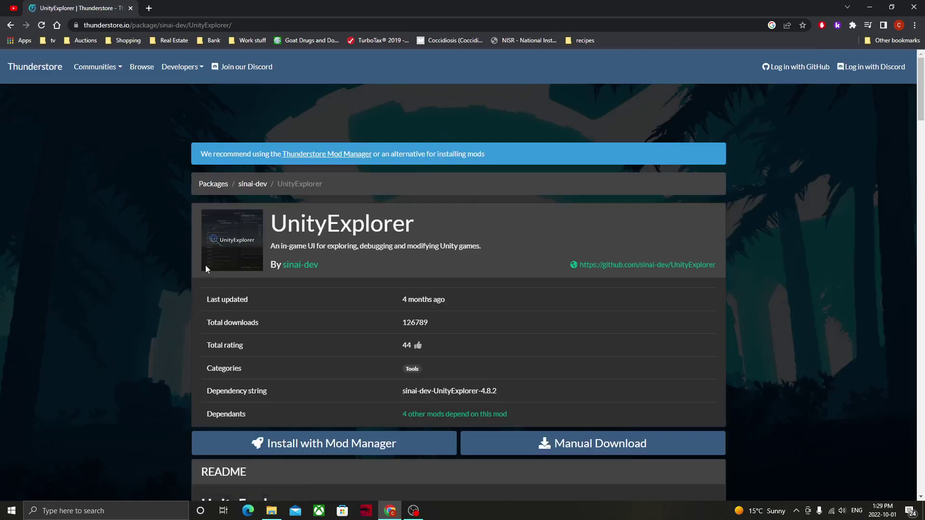
scroll(125, 269, down, 4)
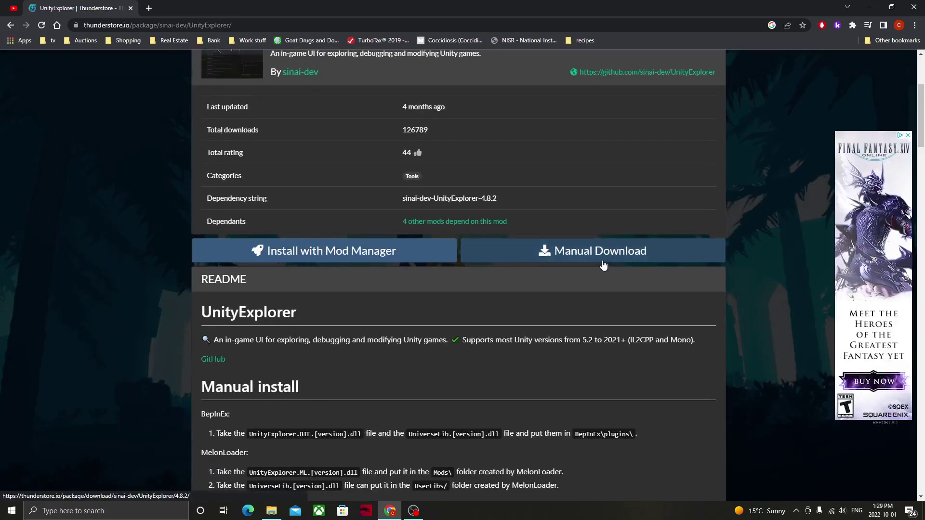
click(603, 265)
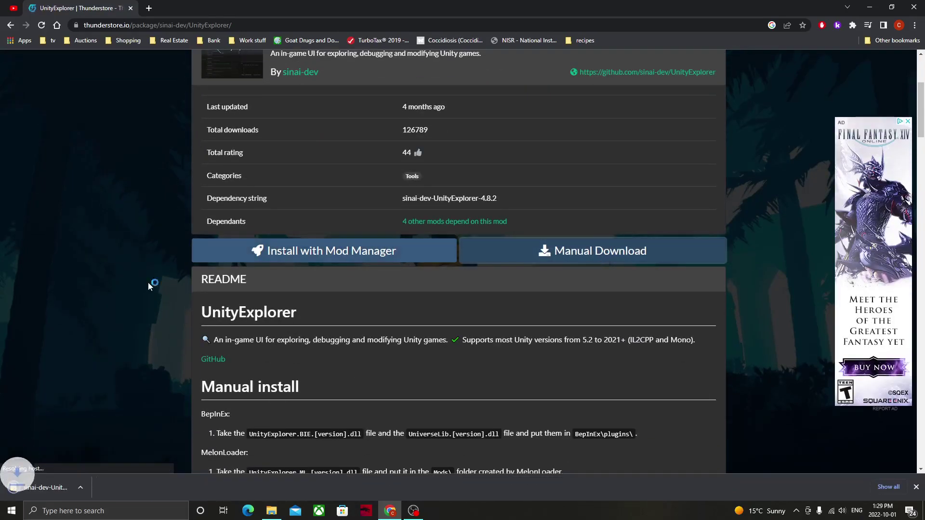
Shrink Chrome, hide OBS, and drag the downloaded zip from the download bar onto the desktop
click(892, 7)
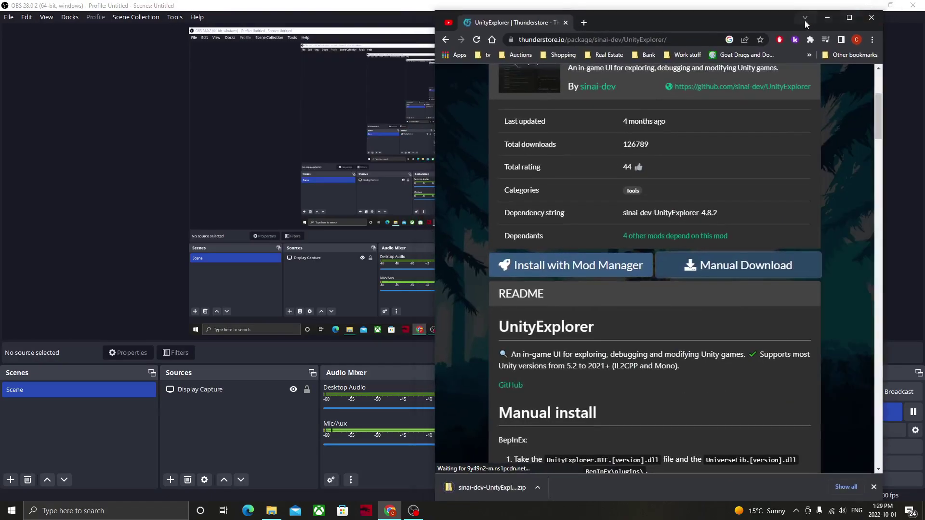
click(873, 4)
mouse_move(779, 21)
mouse_down()
mouse_move(737, 16)
mouse_move(771, 16)
mouse_up()
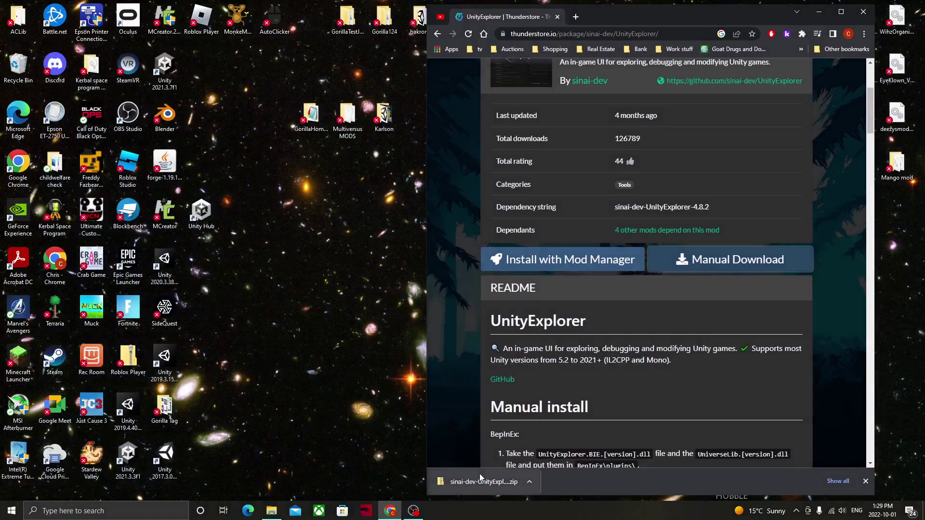
mouse_move(494, 484)
mouse_down()
mouse_move(363, 406)
mouse_move(201, 73)
mouse_up()
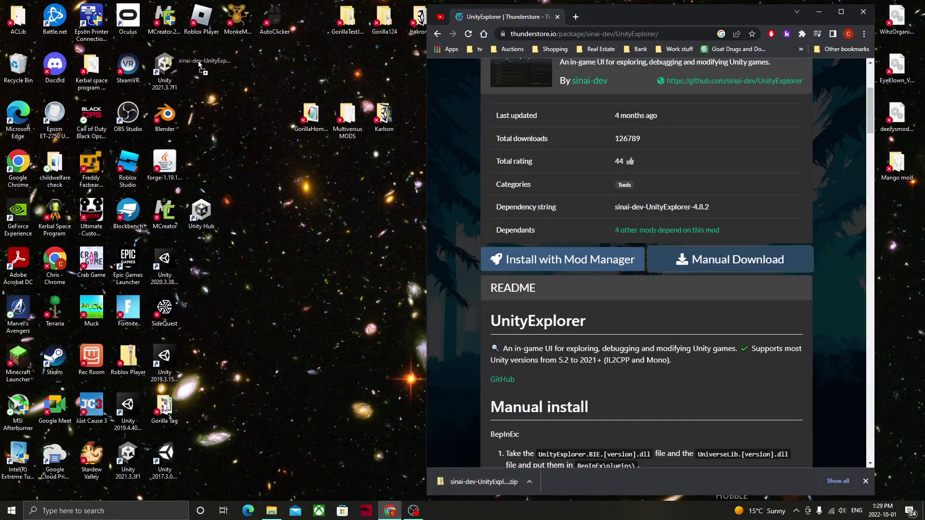
Extract the zip via Extract All into a desktop folder named sinai-dev-UnityExplorer-4.8.2
click(819, 12)
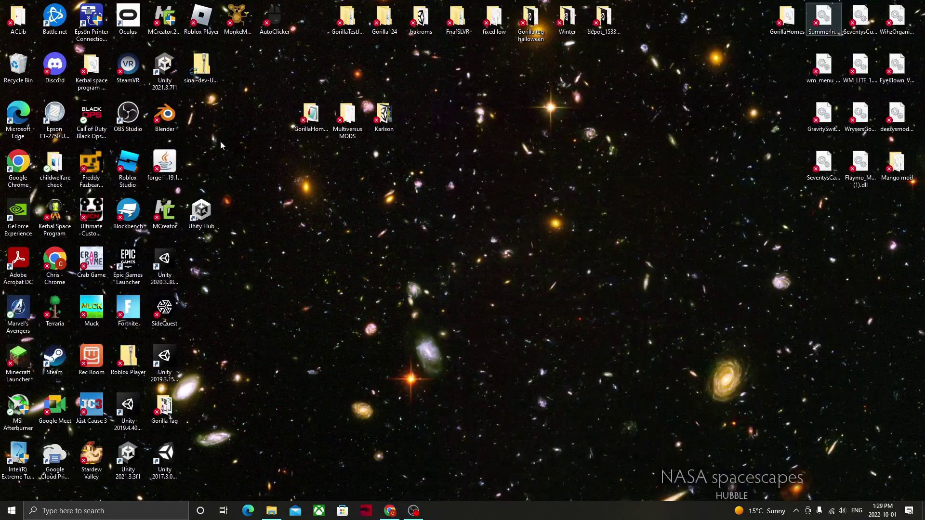
right_click(214, 72)
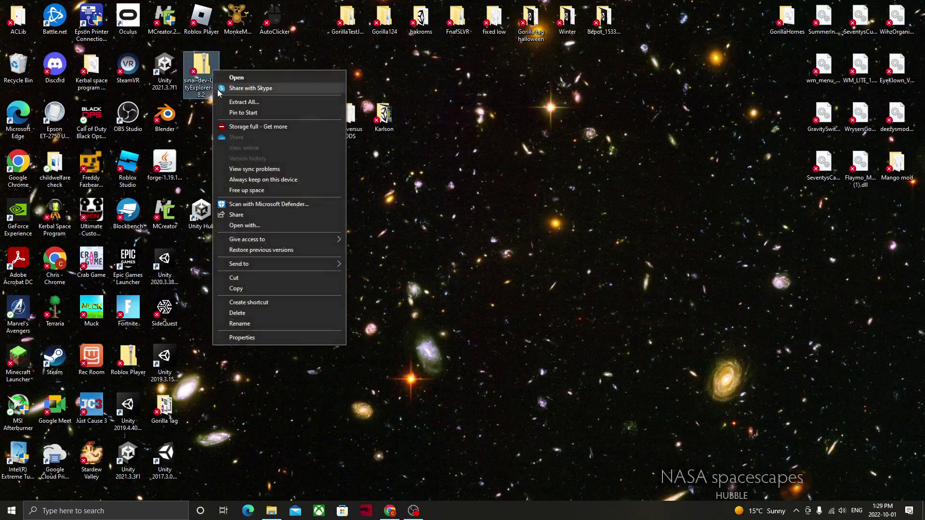
click(243, 102)
click(546, 346)
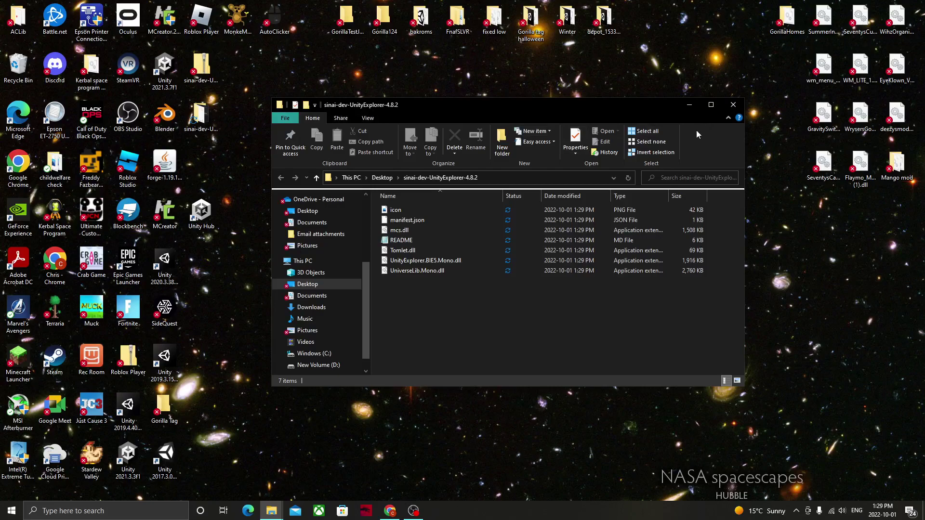
click(732, 105)
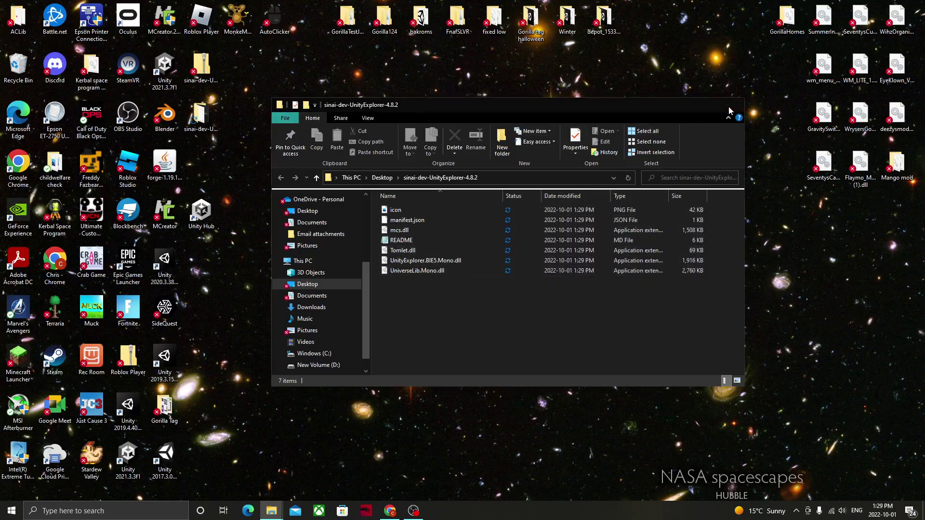
Delete the UnityExplorer zip from the desktop and tidy the extracted folder and MonkeModManager shortcut
right_click(207, 72)
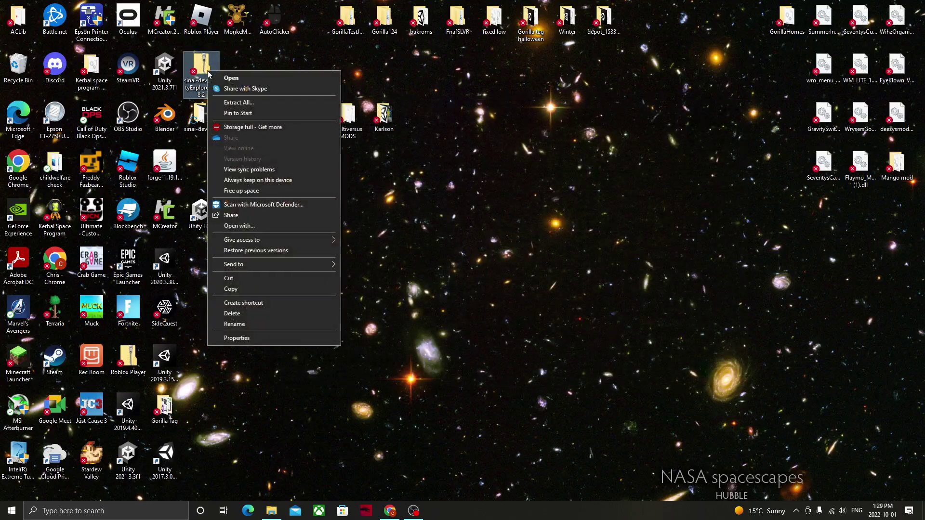
click(239, 314)
drag(201, 116, 201, 66)
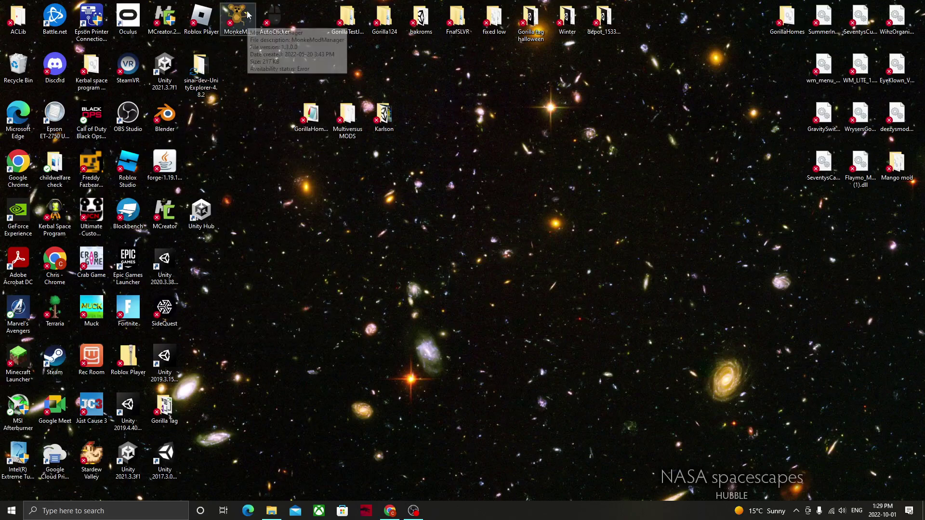
mouse_move(249, 23)
mouse_down()
mouse_move(391, 202)
mouse_move(477, 183)
mouse_move(469, 171)
mouse_up()
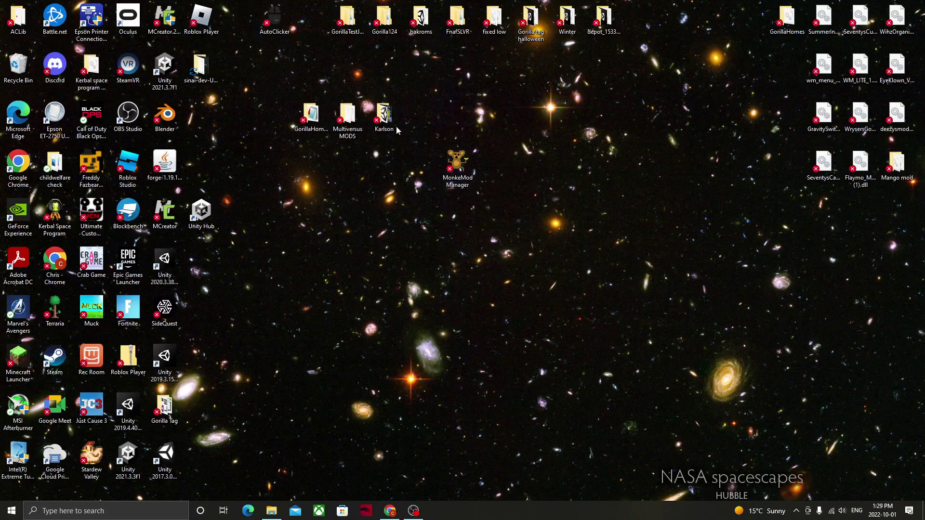
Launch Monke Mod Manager and open Gorilla Tag's BepInEx folder from its Utilities section
double_click(456, 164)
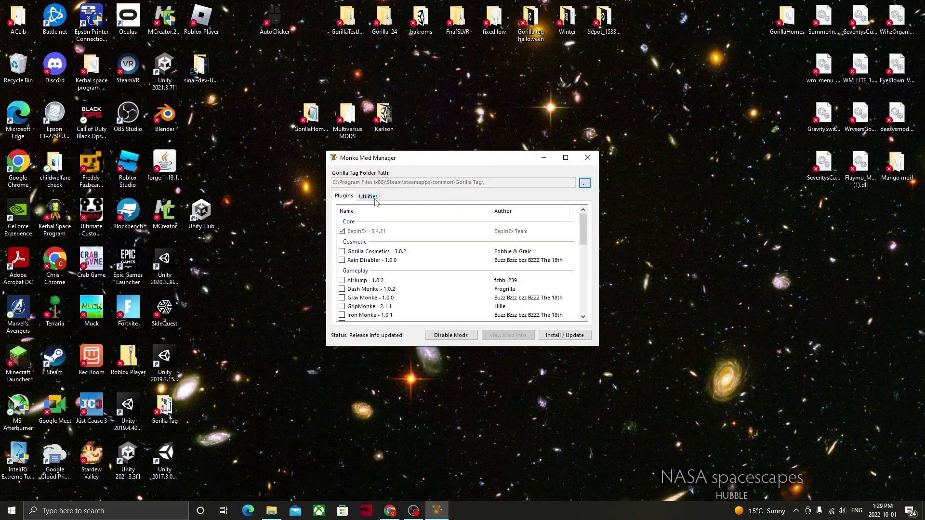
click(368, 196)
click(564, 265)
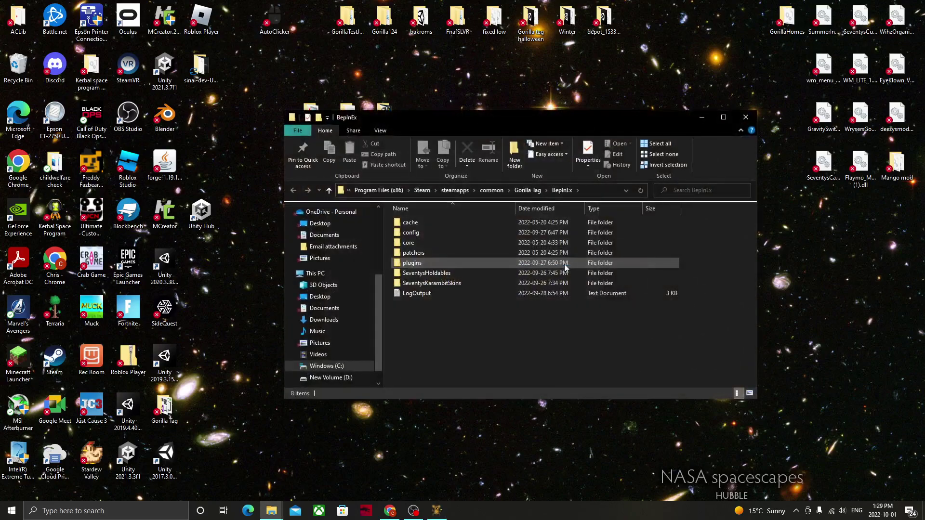
In the plugins folder, delete the old UnityExplorer.BIE5.Mono.dll and UniverseLib.Mono.dll
double_click(441, 265)
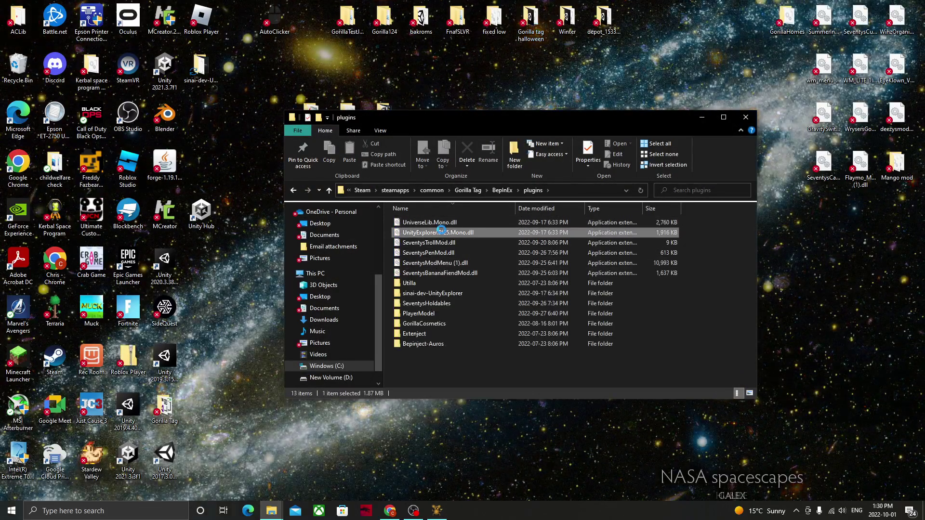
right_click(436, 234)
click(387, 223)
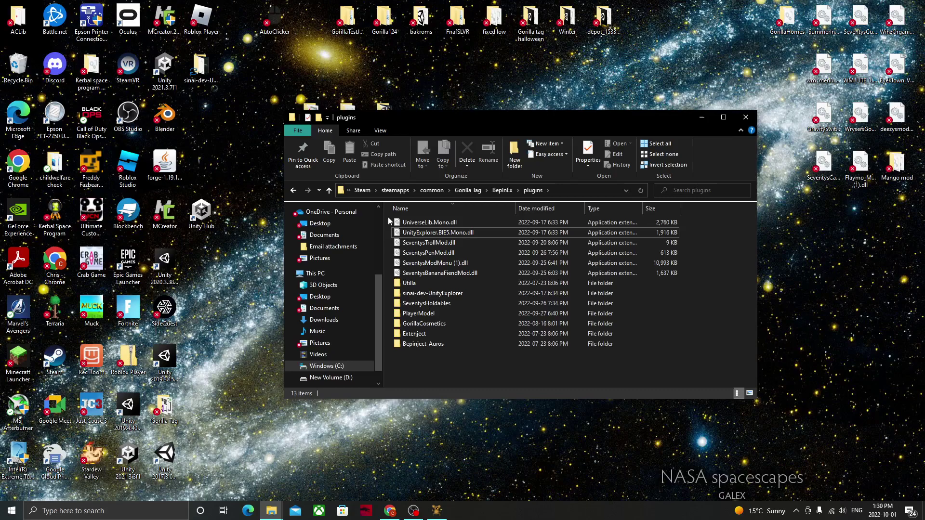
shift+click(410, 223)
right_click(430, 235)
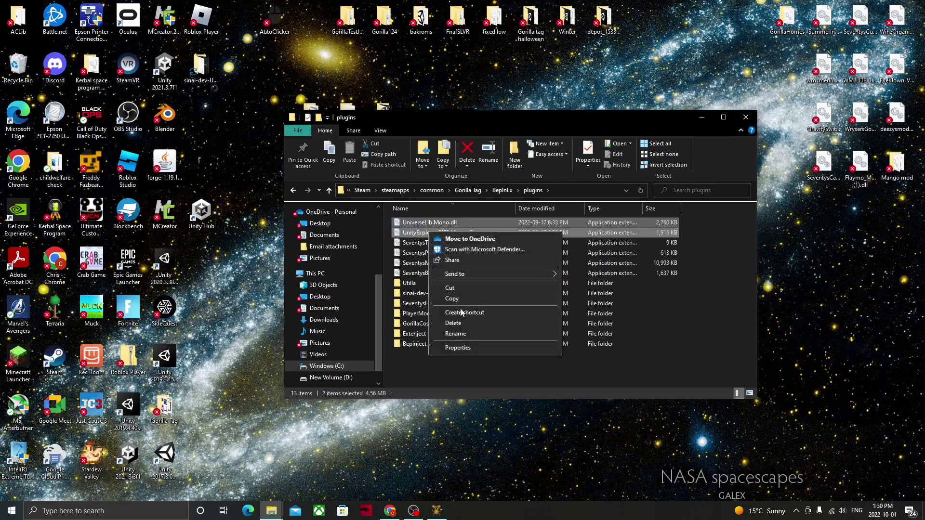
click(461, 323)
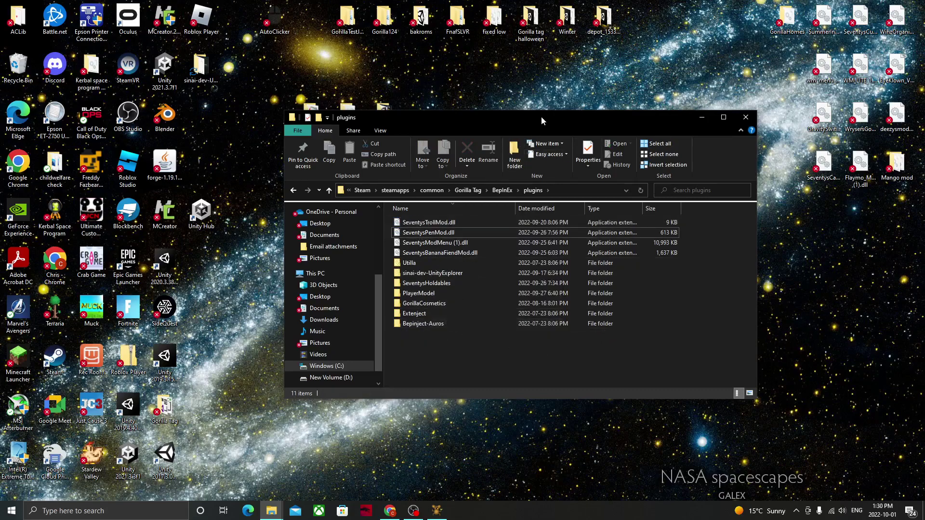
Move the two new DLLs from sinai-dev-UnityExplorer-4.8.2 into the plugins folder
mouse_move(541, 118)
mouse_down()
mouse_move(642, 110)
mouse_move(593, 102)
mouse_up()
double_click(214, 80)
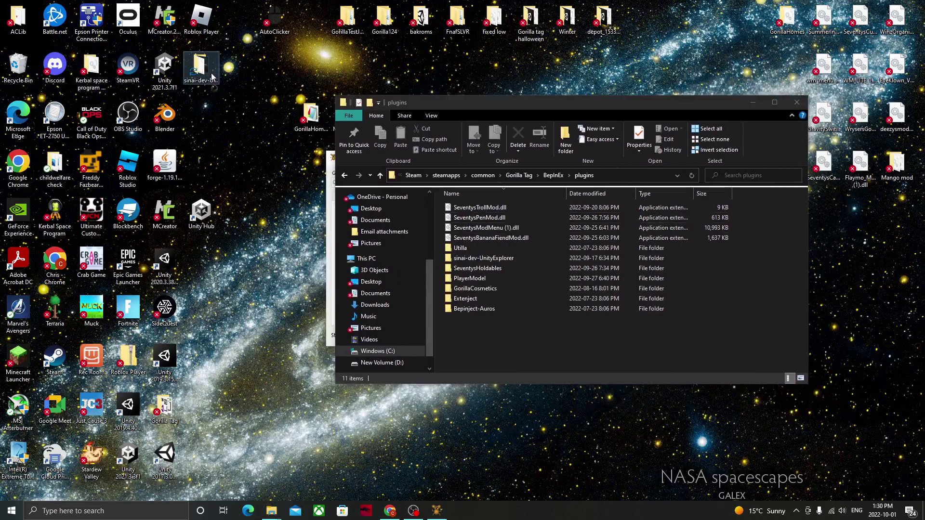
mouse_move(493, 106)
mouse_down()
mouse_move(121, 108)
mouse_move(123, 94)
mouse_up()
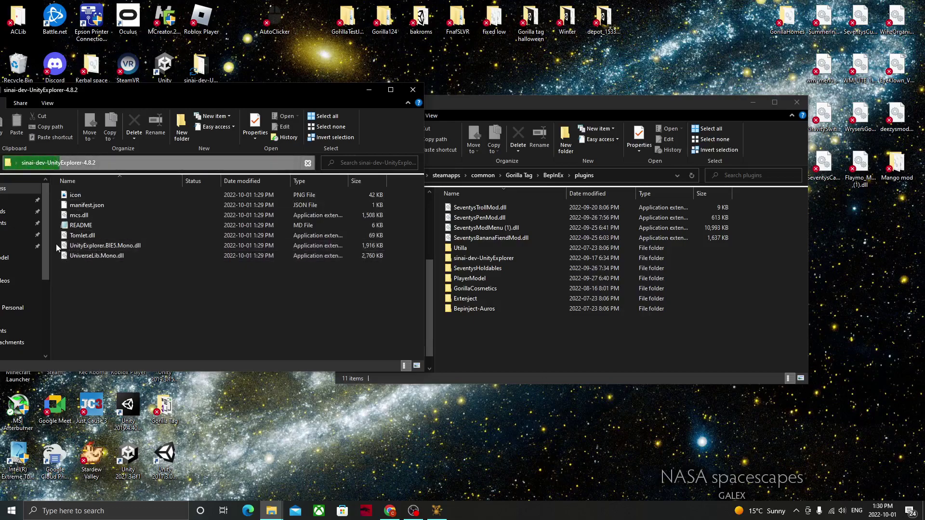
mouse_move(56, 244)
mouse_down()
mouse_move(67, 258)
mouse_move(548, 353)
mouse_up()
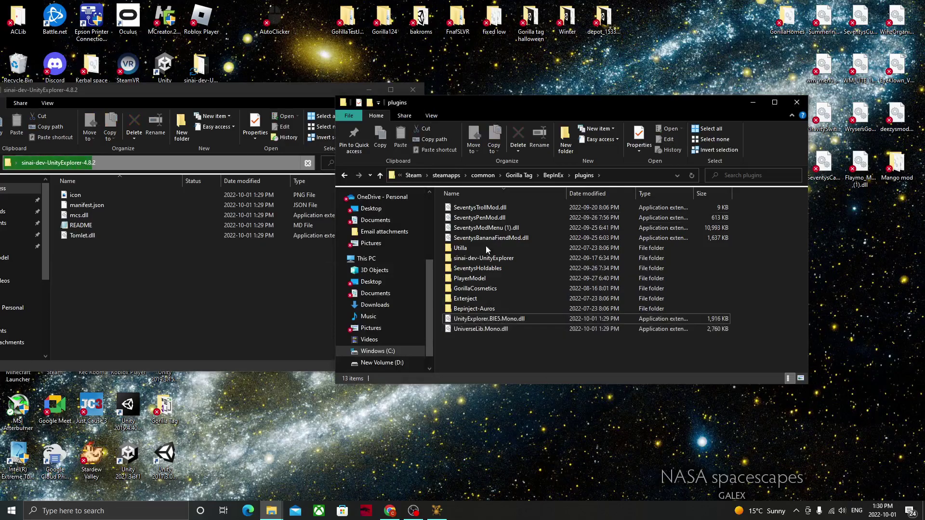
click(413, 89)
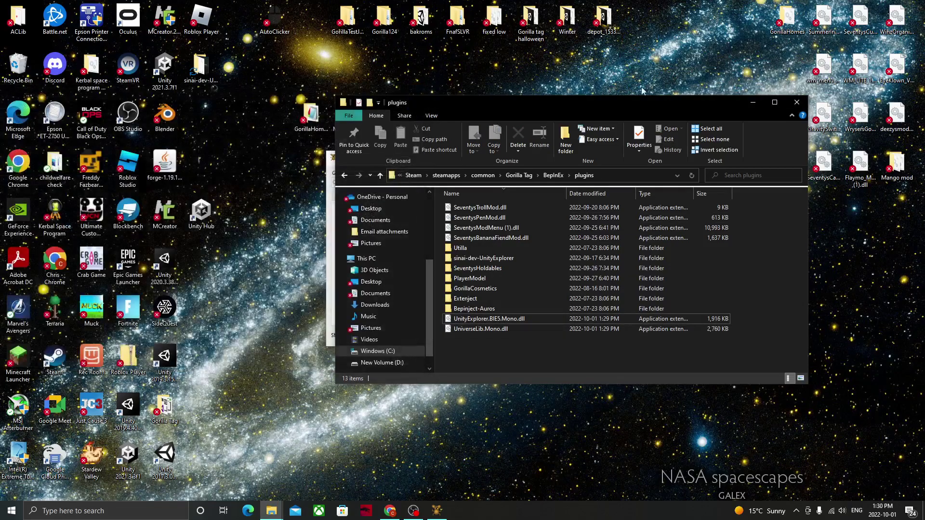
Close the plugins folder and Monke Mod Manager, then launch Gorilla Tag from Steam in SteamVR mode
click(798, 103)
click(590, 158)
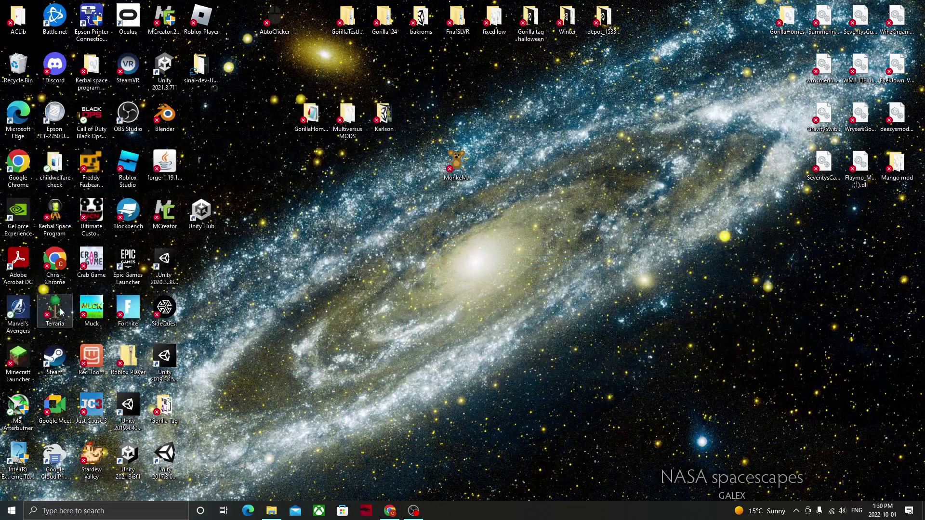
double_click(59, 362)
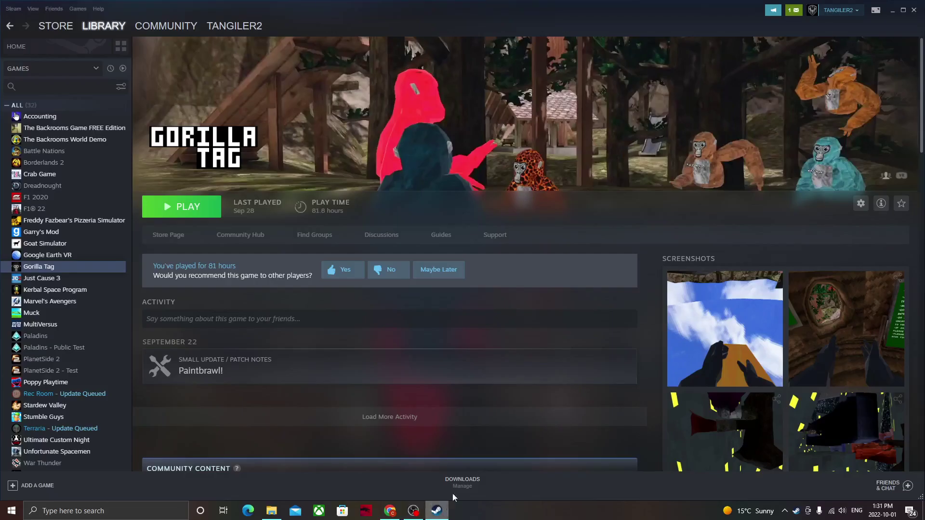
click(182, 207)
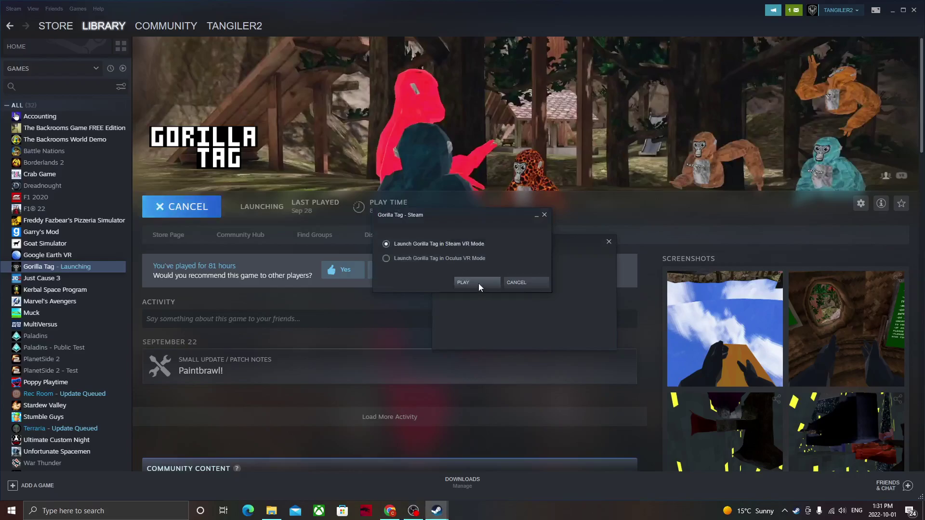
key(Return)
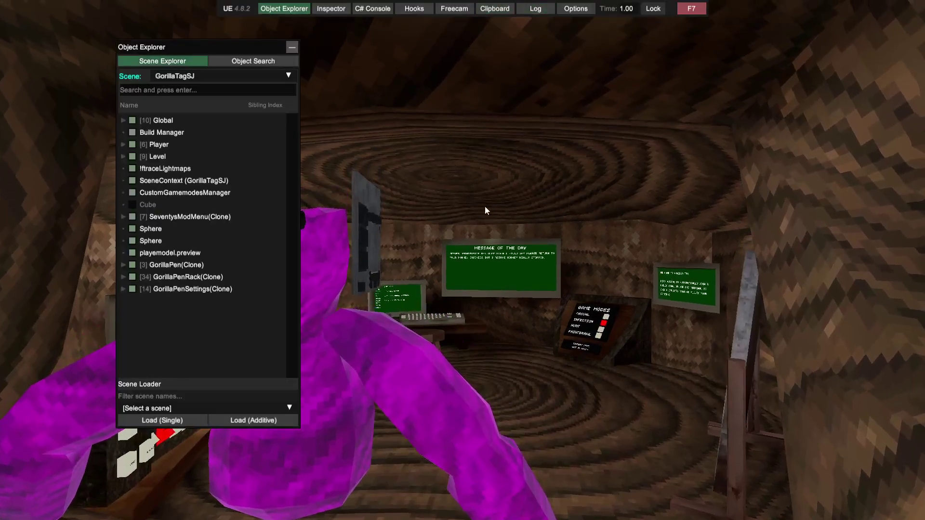
In Scene Explorer, expand Level, city and CosmeticsRoomAnchor
click(208, 91)
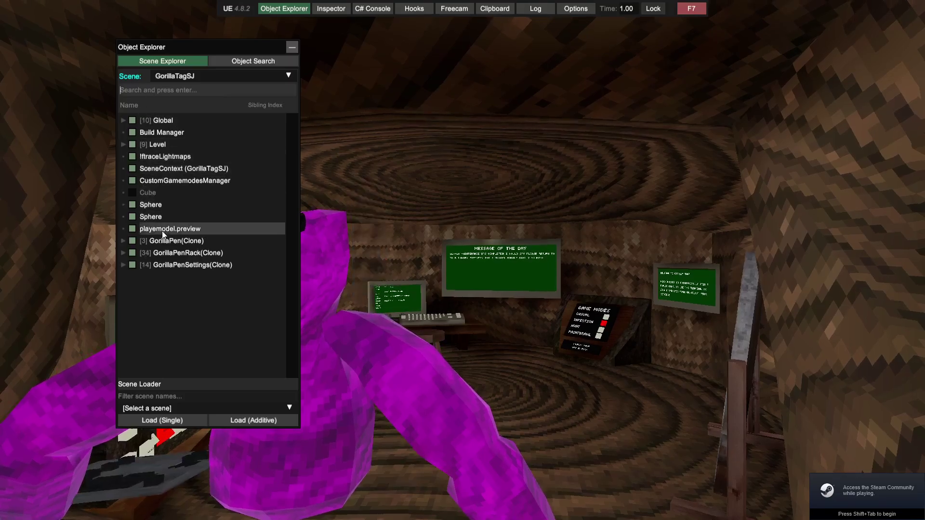
click(123, 145)
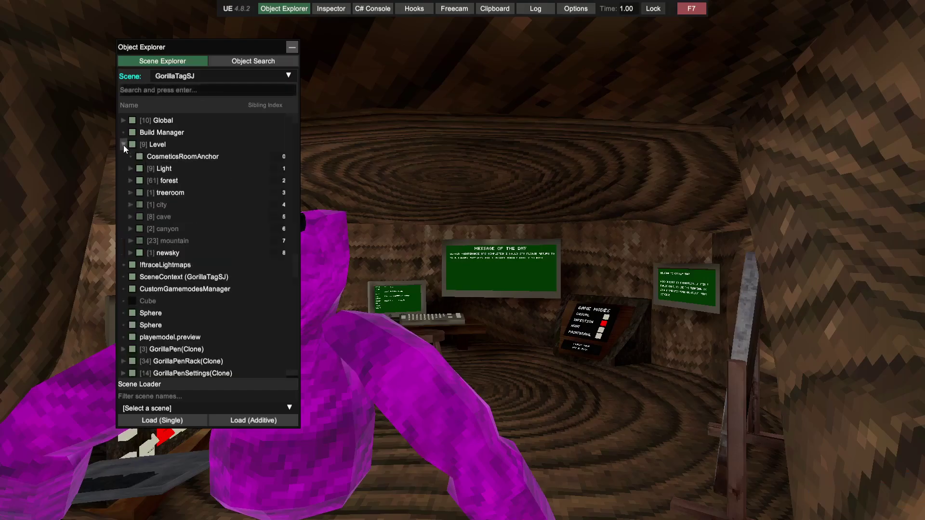
click(131, 205)
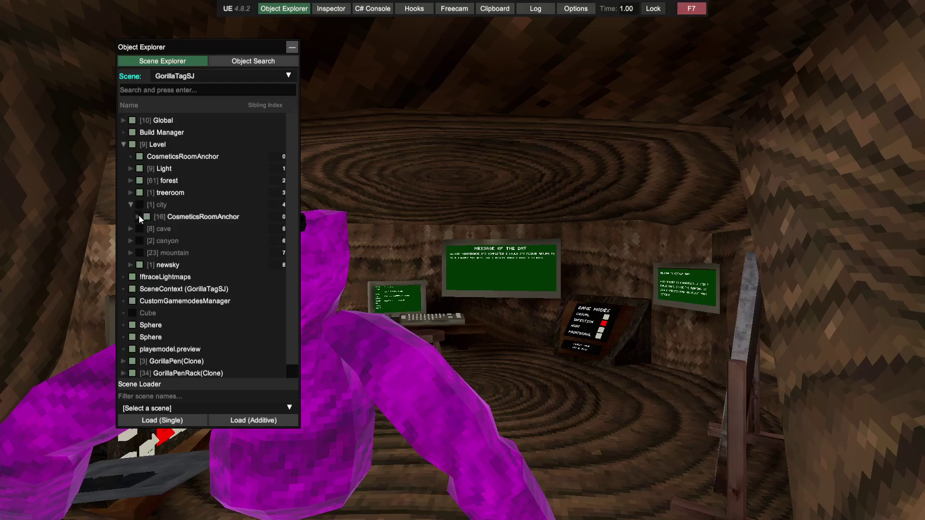
click(139, 217)
scroll(143, 251, down, 3)
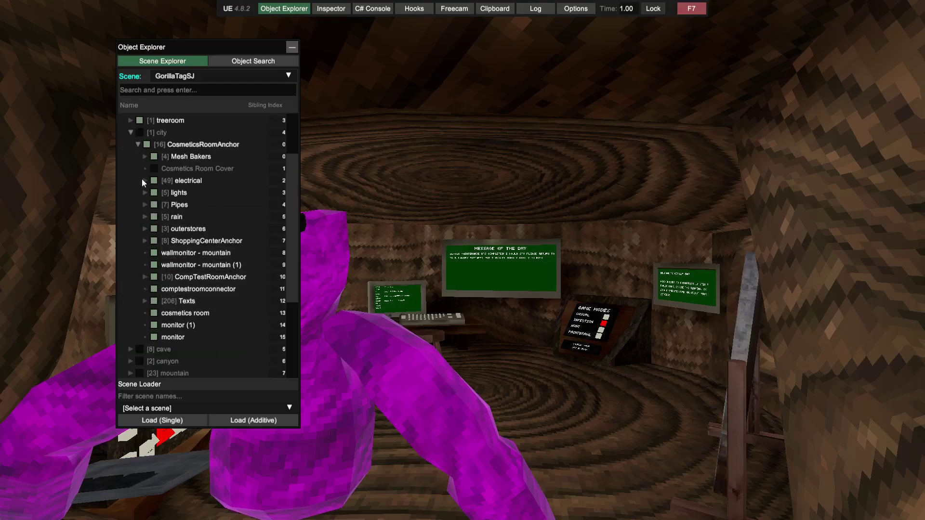
Expand outerstores, Bottom Floor, OutsideBuildings, TempCosmeticsAnchor and Cloneable Stand in the hierarchy
click(145, 229)
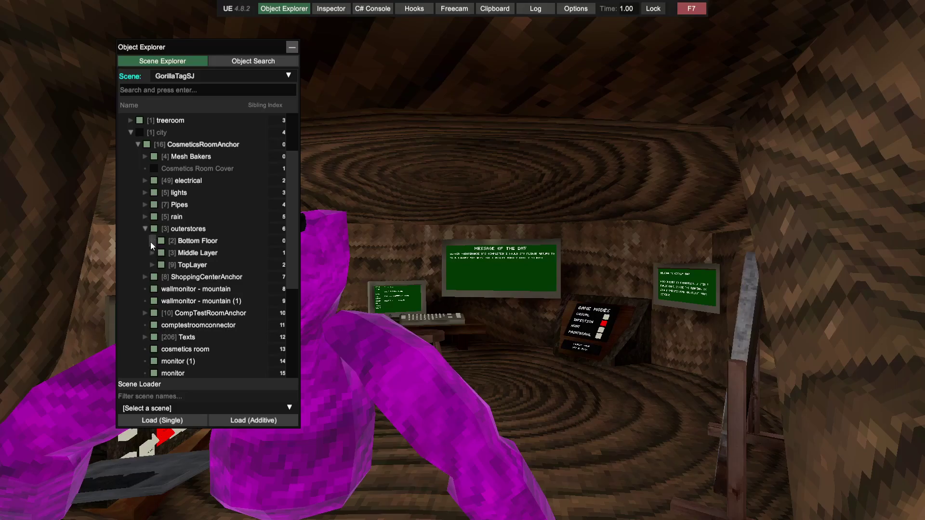
click(151, 241)
click(159, 264)
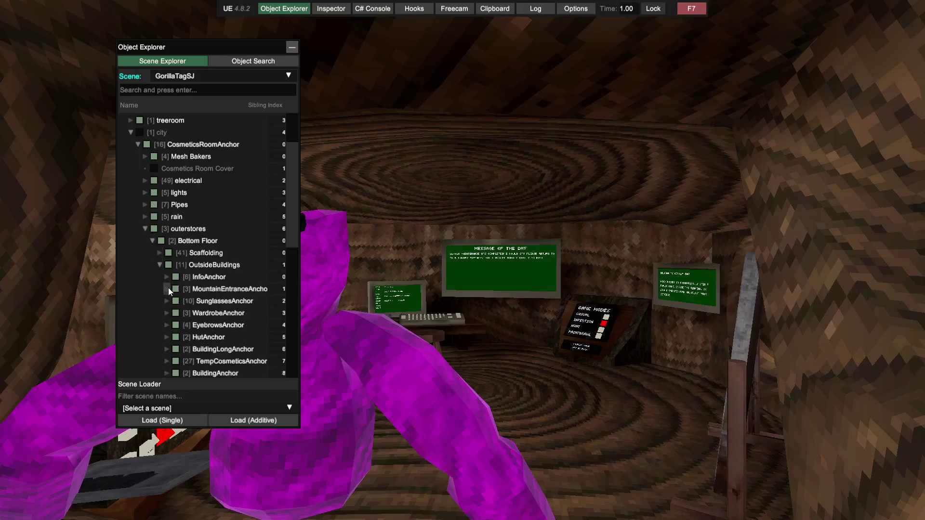
scroll(168, 288, down, 3)
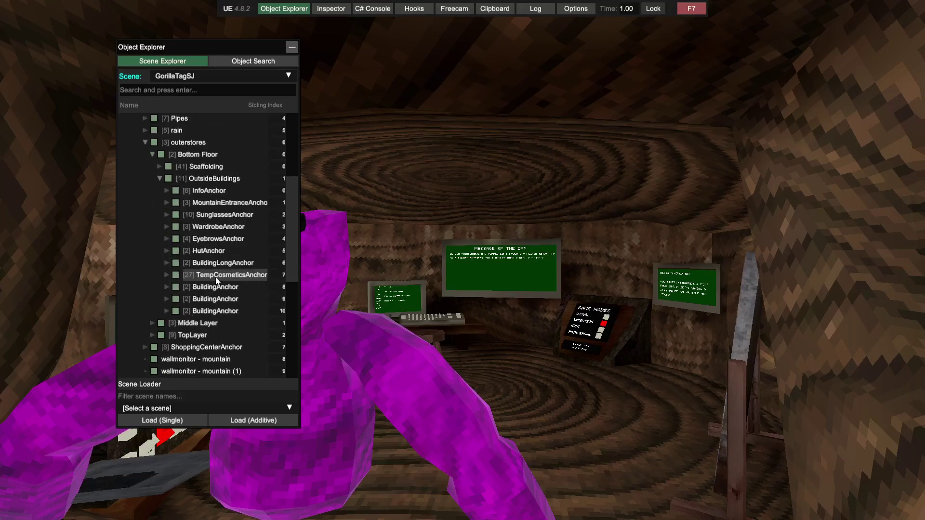
click(166, 275)
scroll(220, 320, down, 2)
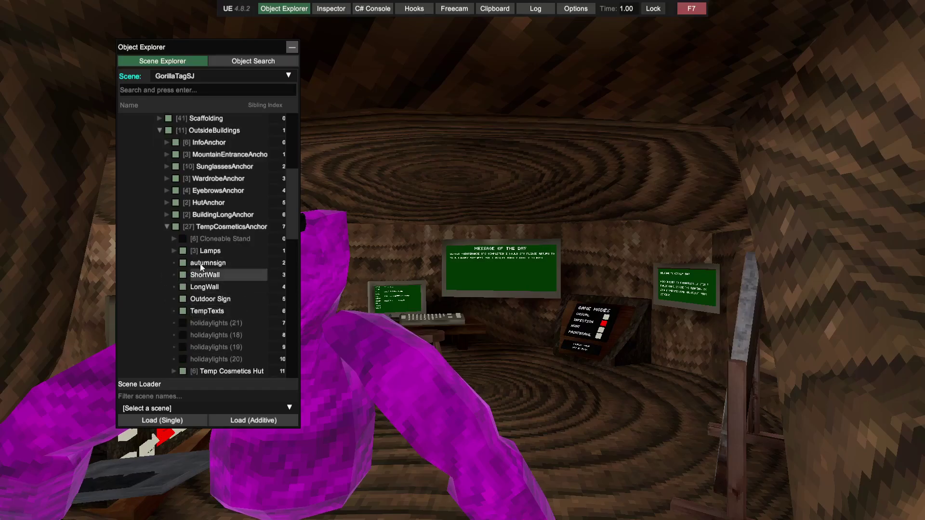
click(174, 239)
Enable the Cloneable Stand object and expand its Head Model CLONE children
click(184, 237)
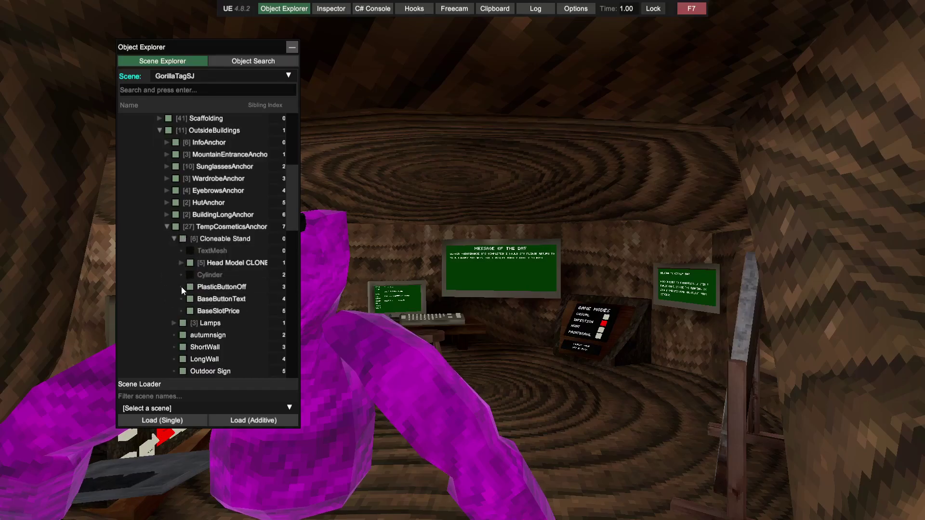
click(182, 263)
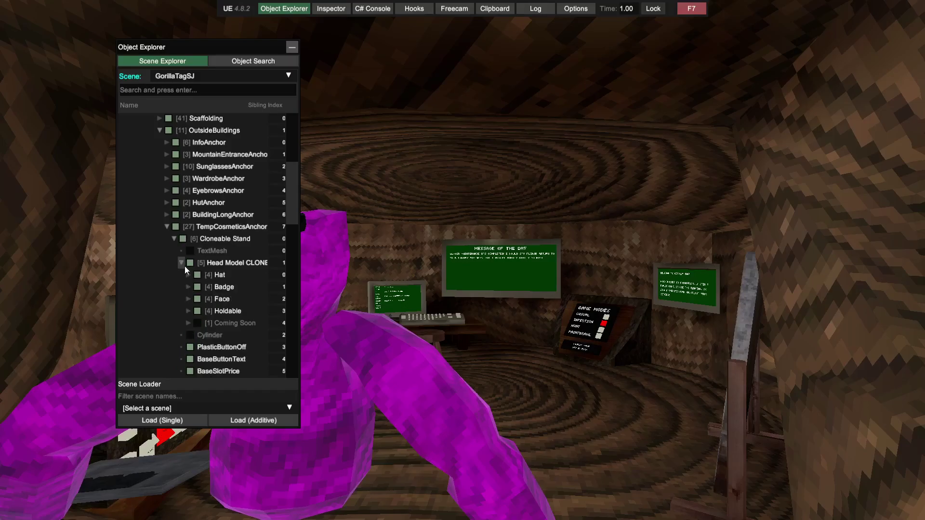
scroll(184, 269, down, 2)
Browse the Hat, Holdable, Paintball2022 and HIGH TECH cosmetic categories under Head Model CLONE
click(190, 215)
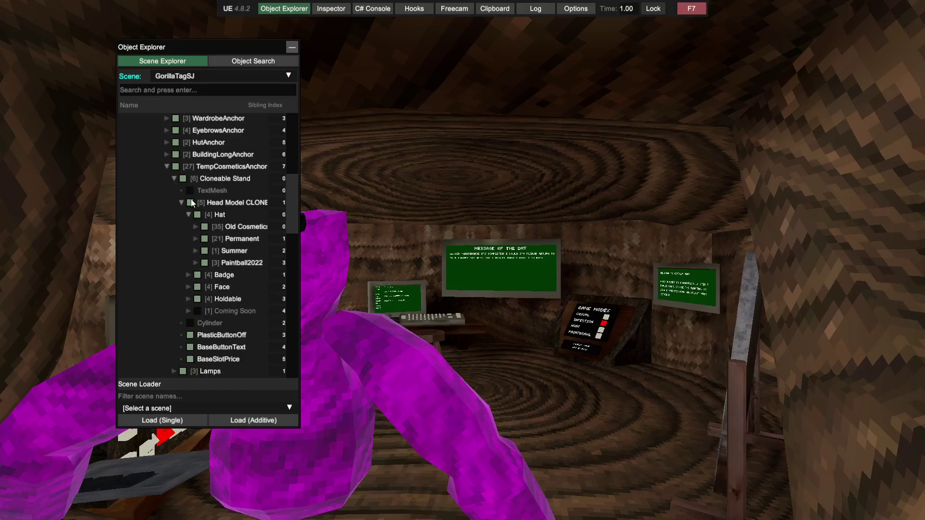
click(190, 215)
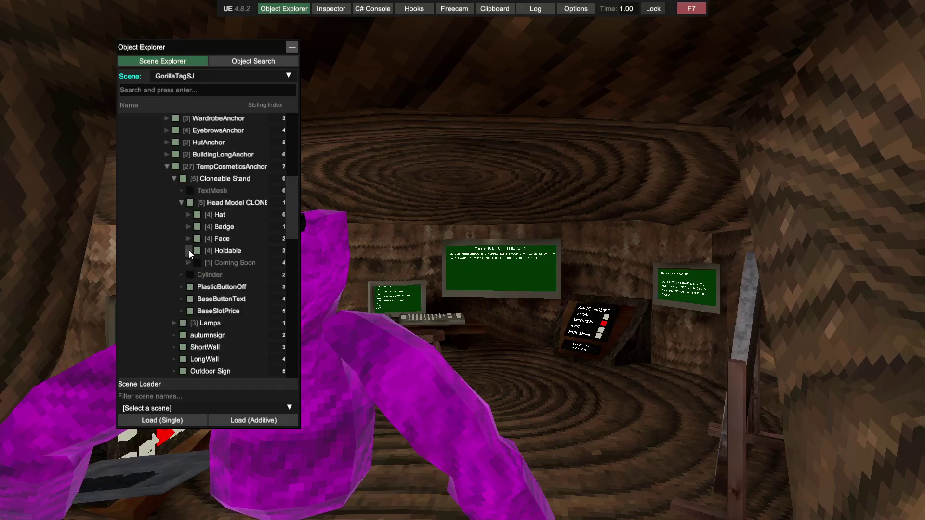
click(188, 250)
scroll(216, 278, down, 2)
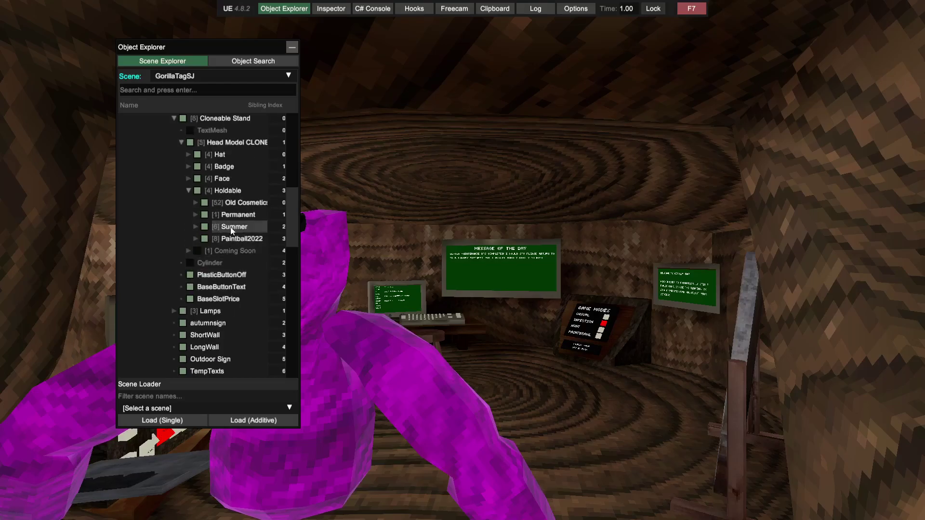
click(196, 239)
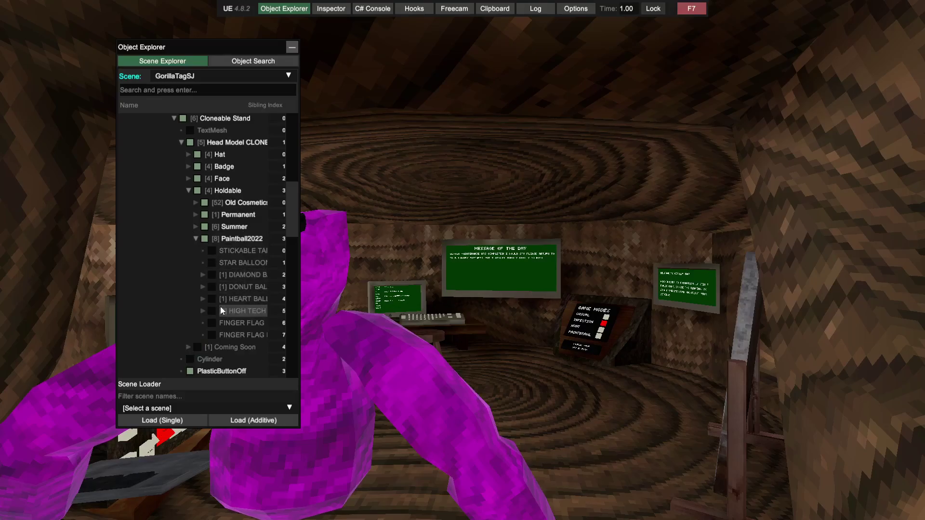
click(204, 310)
scroll(228, 319, down, 4)
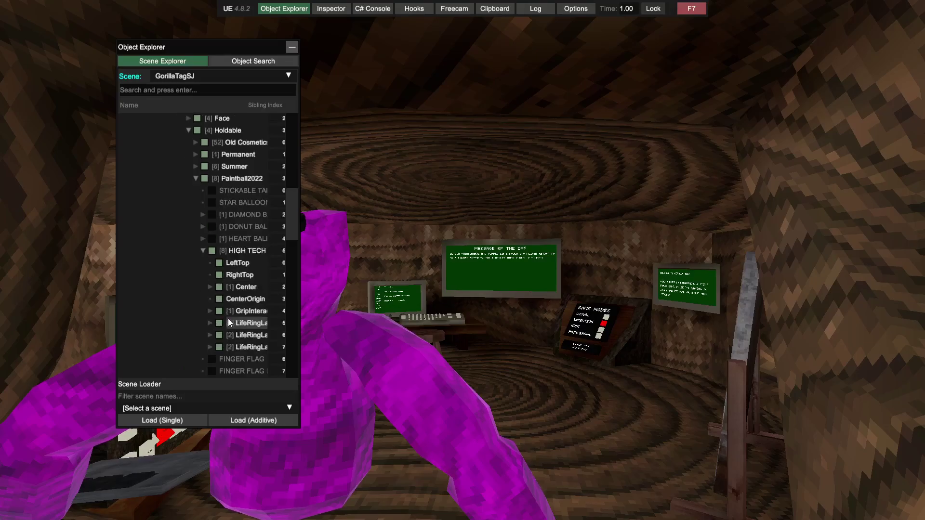
click(202, 215)
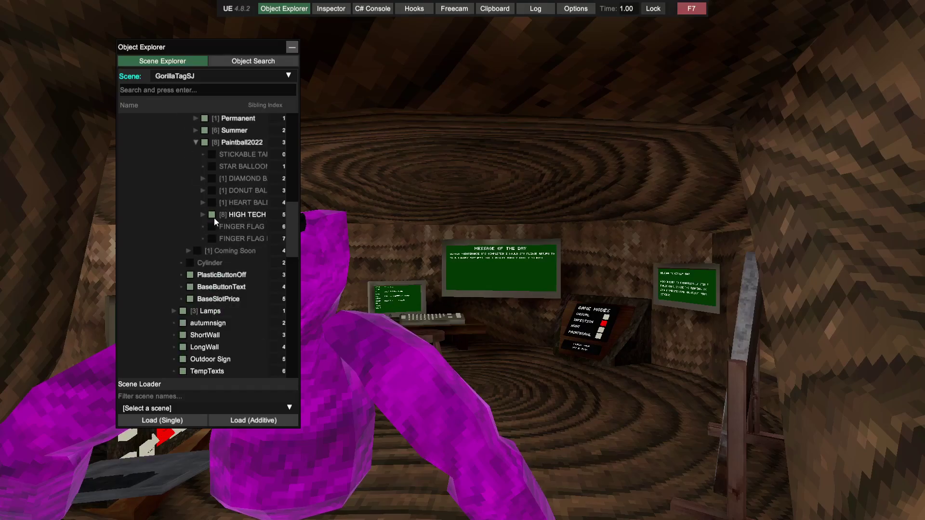
Collapse the city and Level branches back to the top-level scene objects
scroll(190, 251, up, 10)
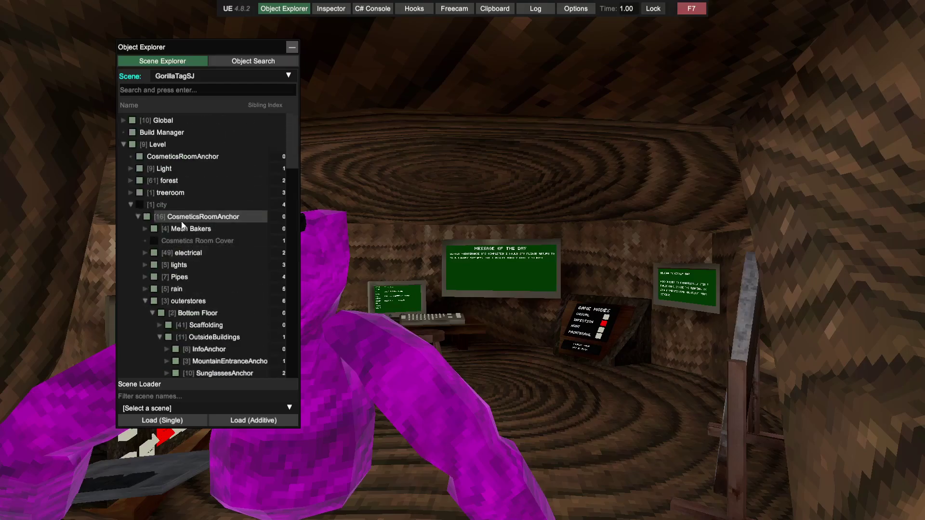
click(131, 205)
click(124, 145)
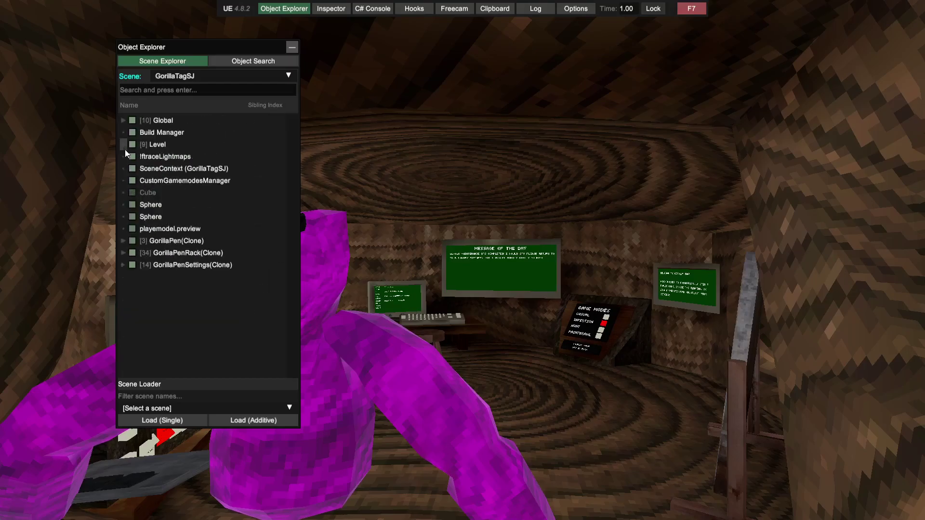
Close the Object Explorer and begin Freecam from the Freecam panel
click(293, 47)
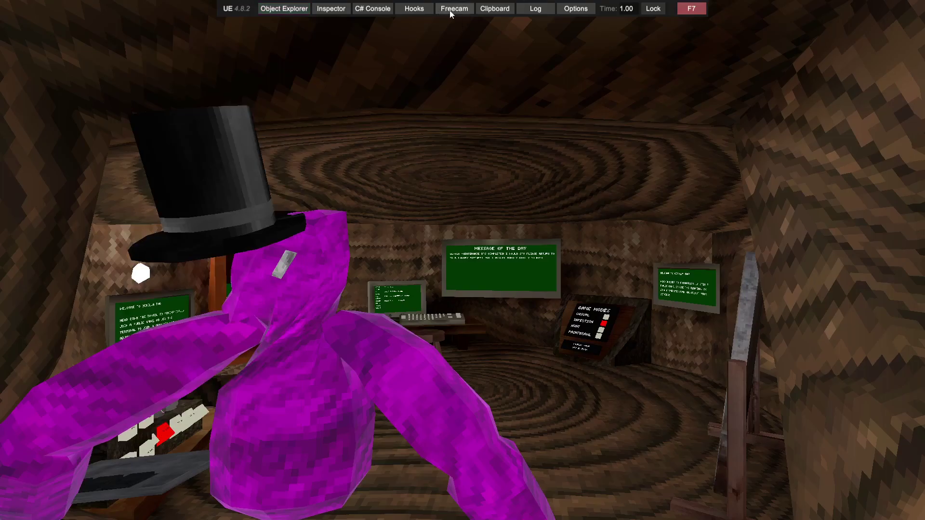
click(450, 10)
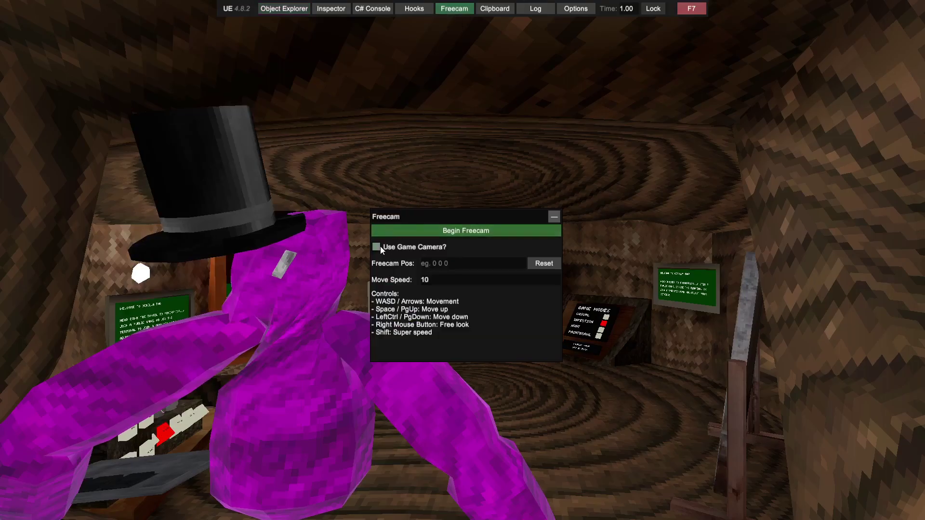
click(411, 229)
click(554, 216)
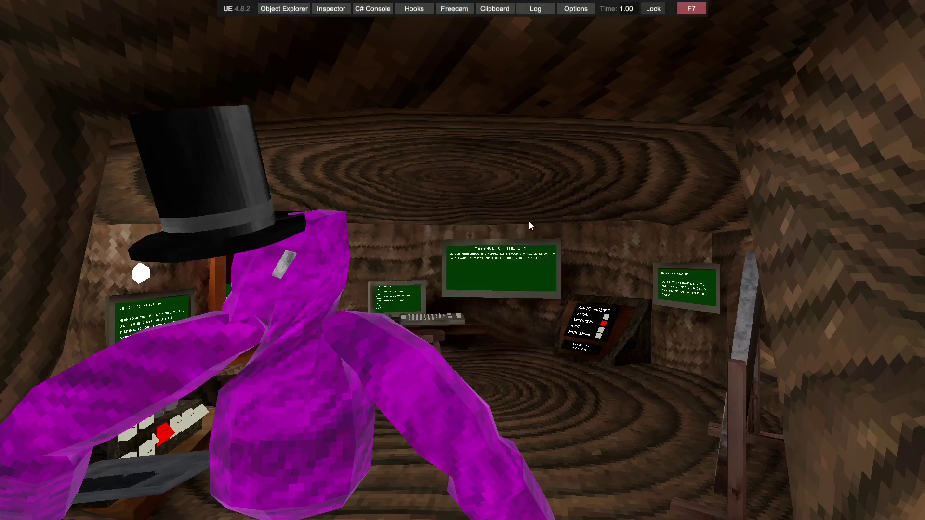
Fly the free camera forward and back around the room and Message of the Day board
key(w)
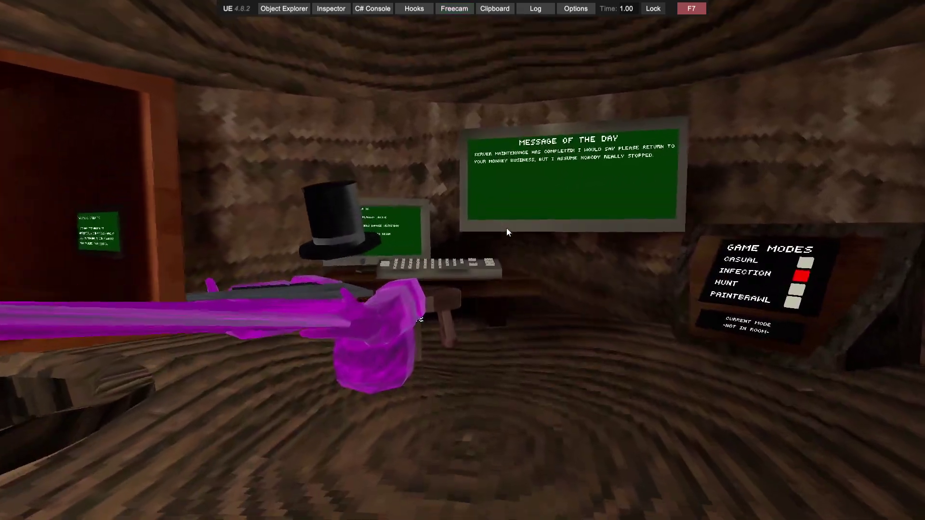
key(s)
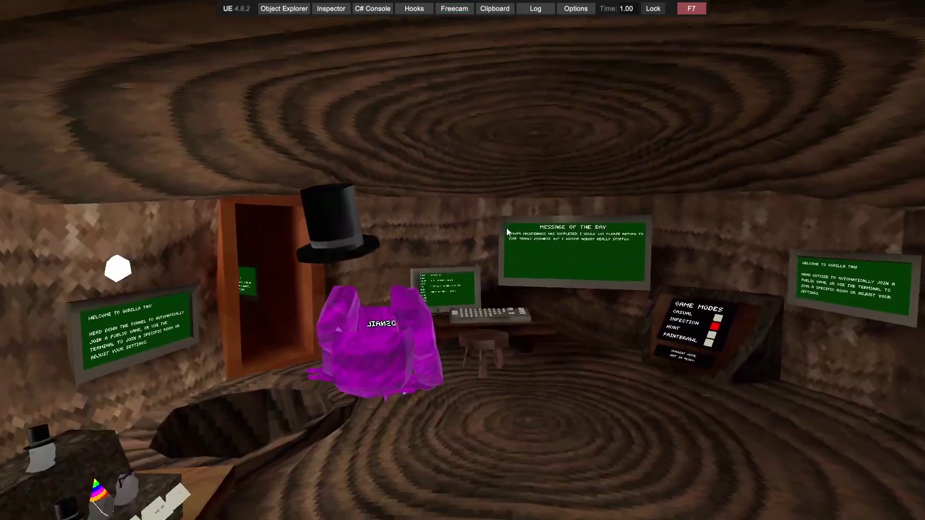
key(w)
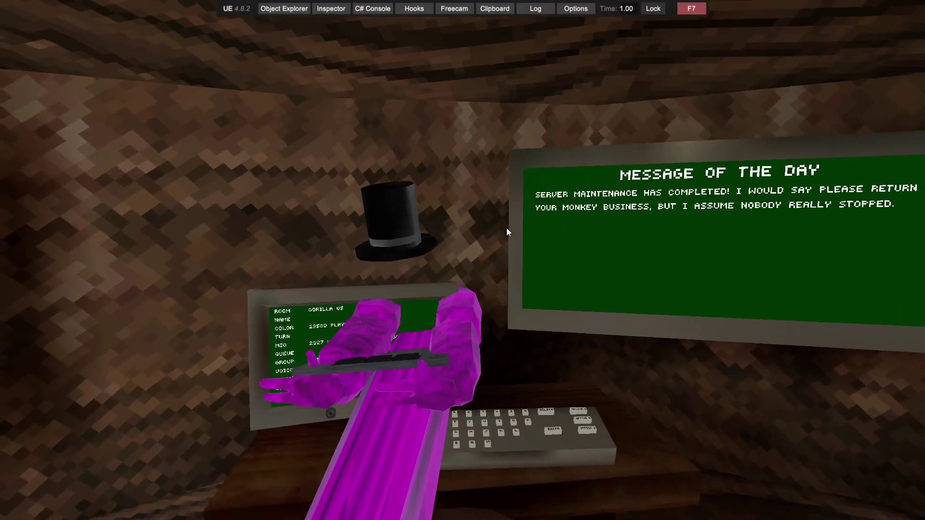
key(s)
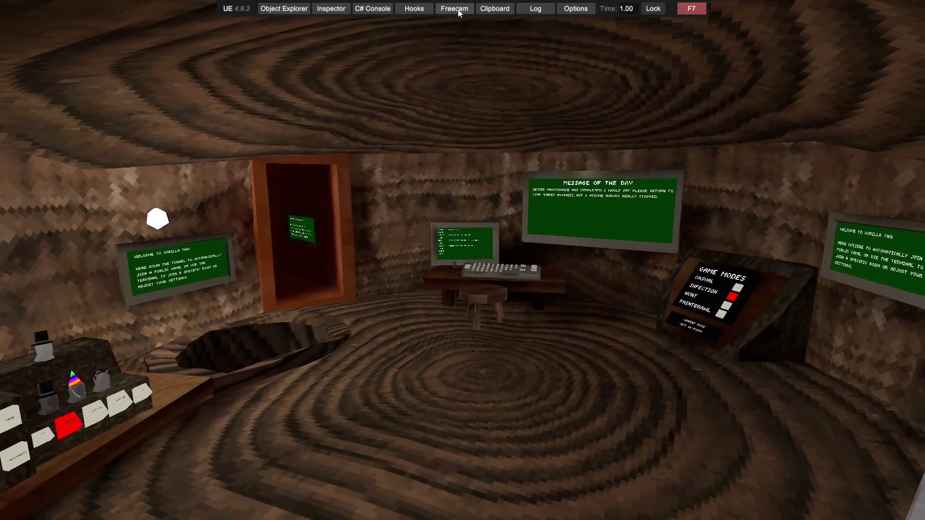
End Freecam from its tab to restore the gorilla's own camera, then open the Windows Start menu
click(455, 8)
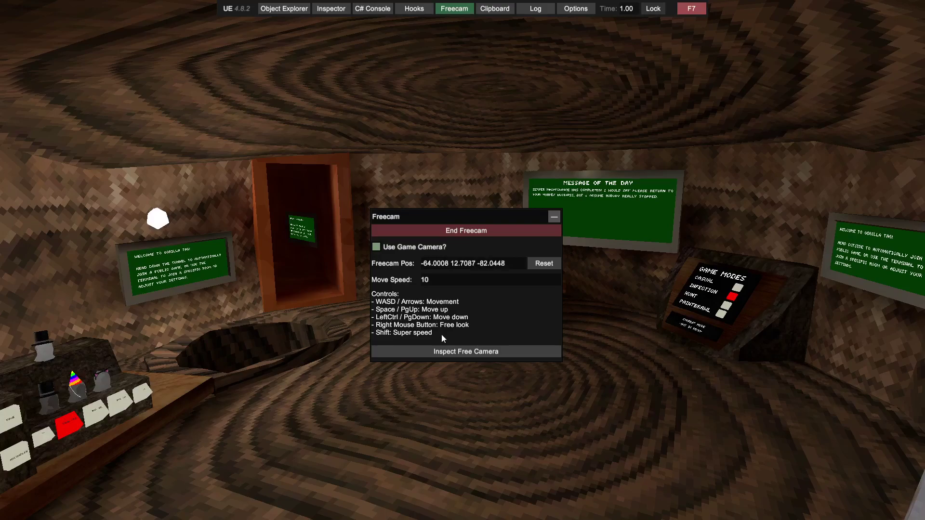
click(553, 219)
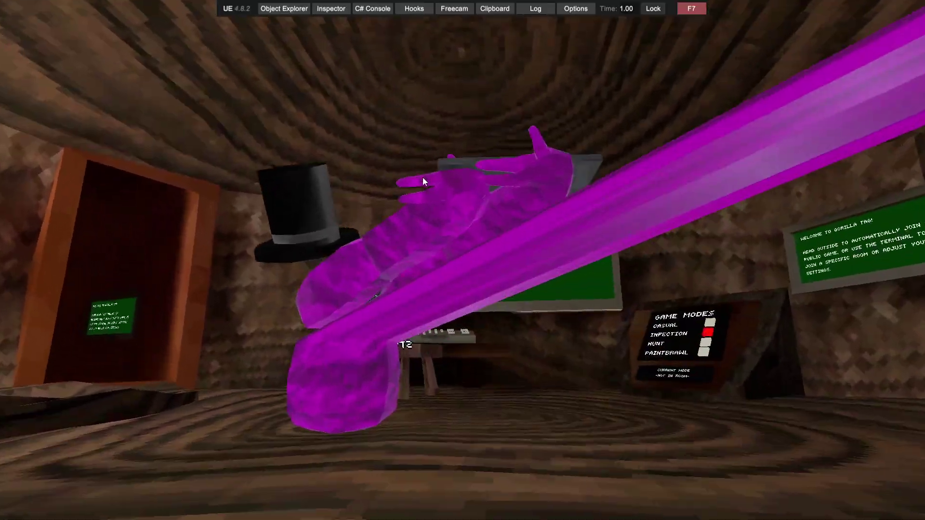
key(super)
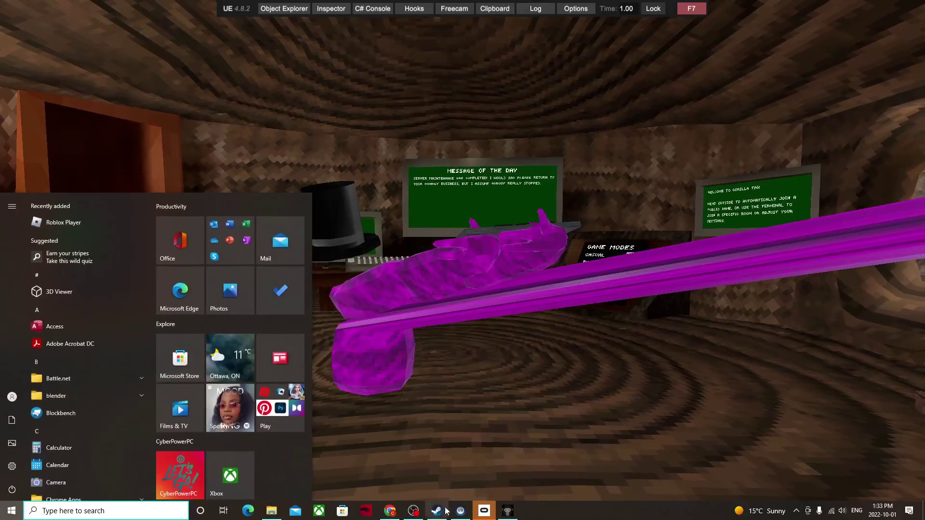